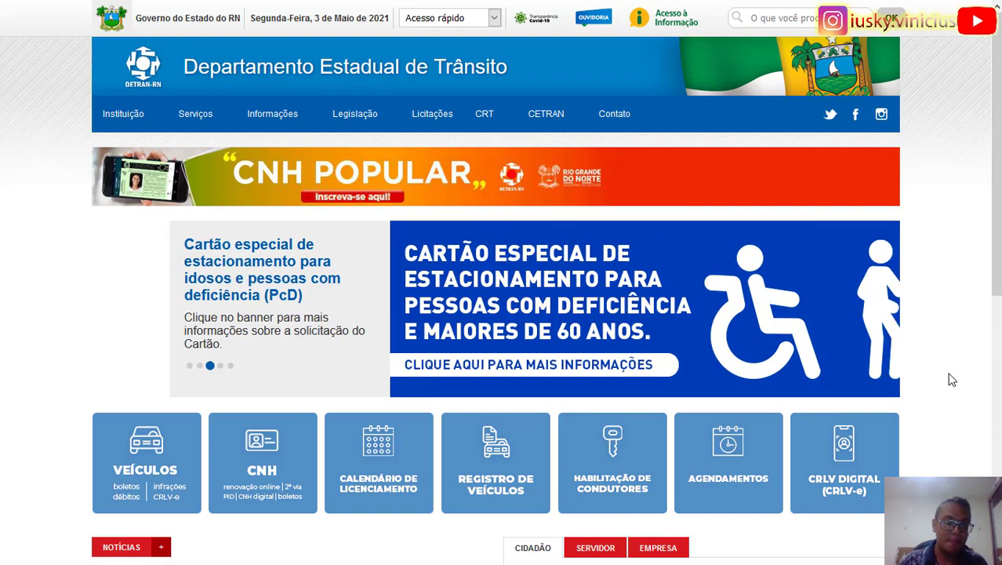
# Open google.com and search for "detran rn"
pyautogui.press('F11')
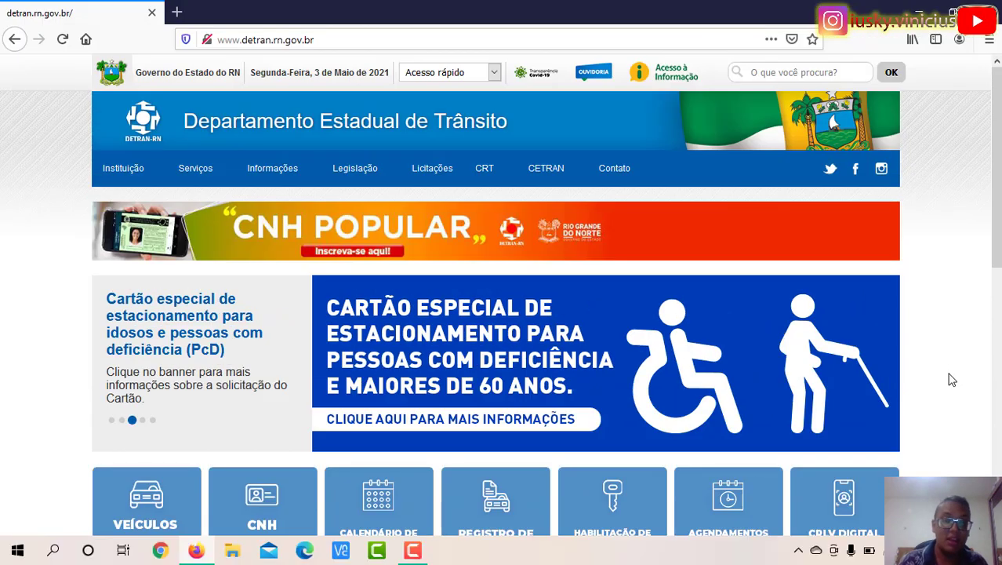
pyautogui.click(372, 36)
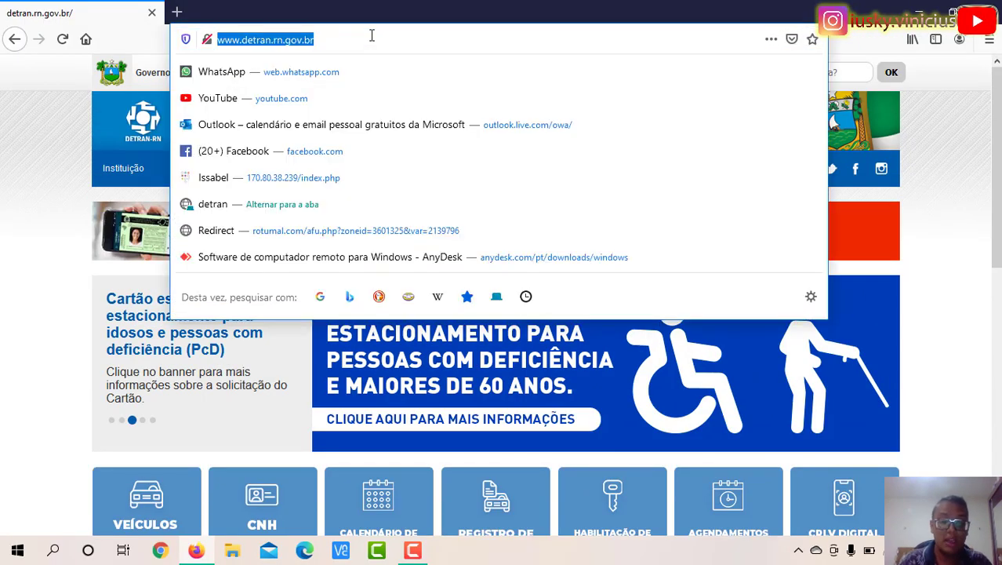
pyautogui.write('google.com')
pyautogui.press('Return')
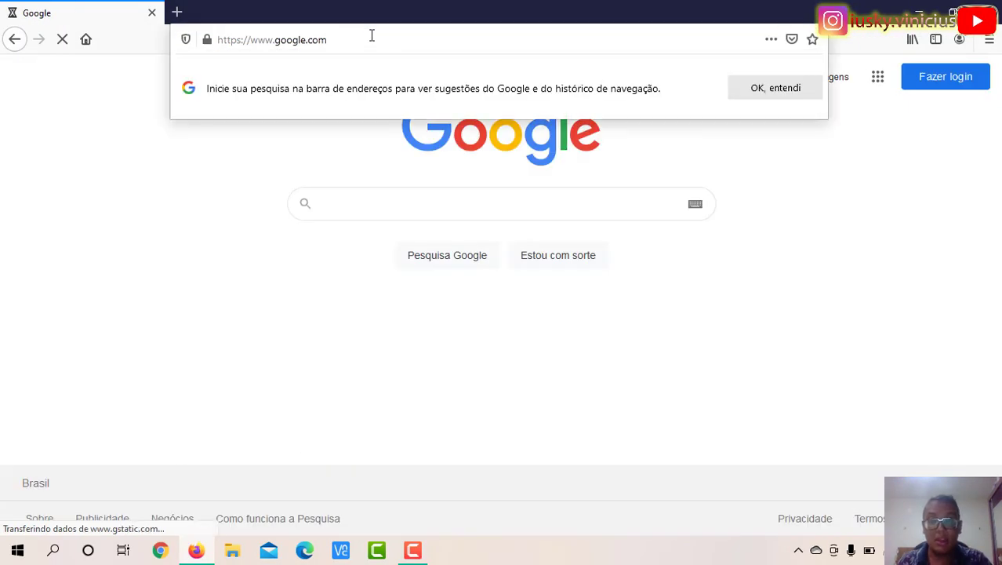
pyautogui.press('F11')
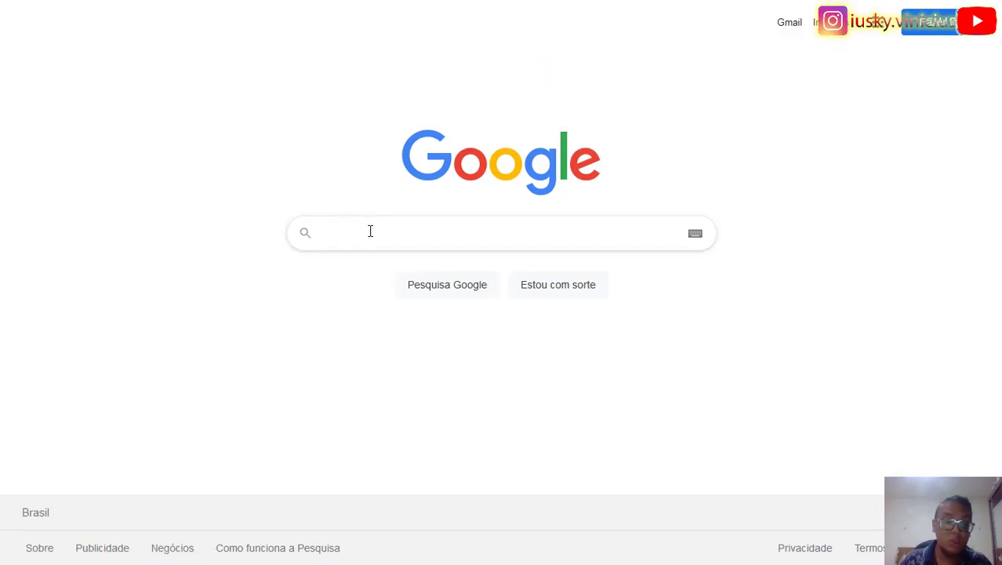
pyautogui.write('detran rn')
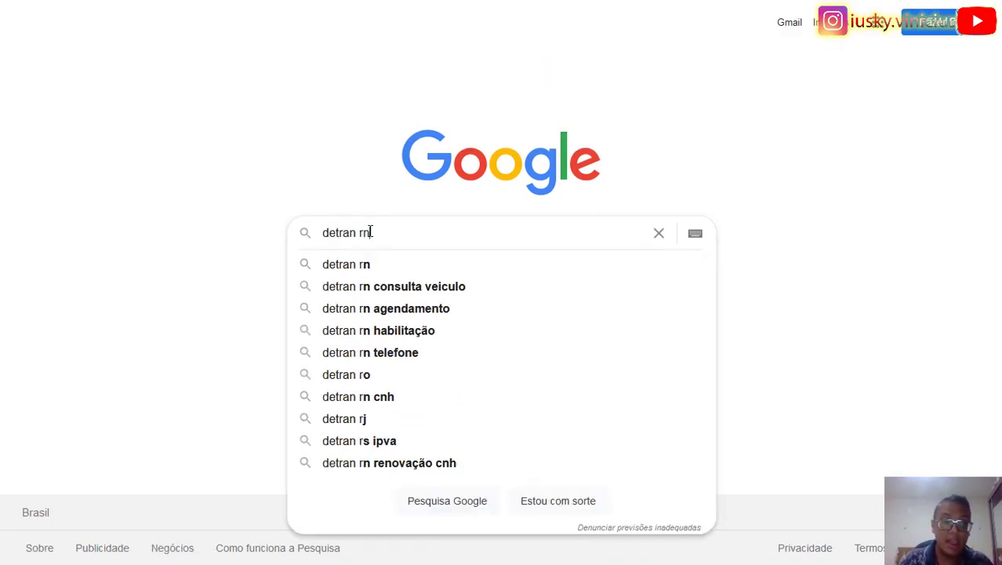
pyautogui.press('Return')
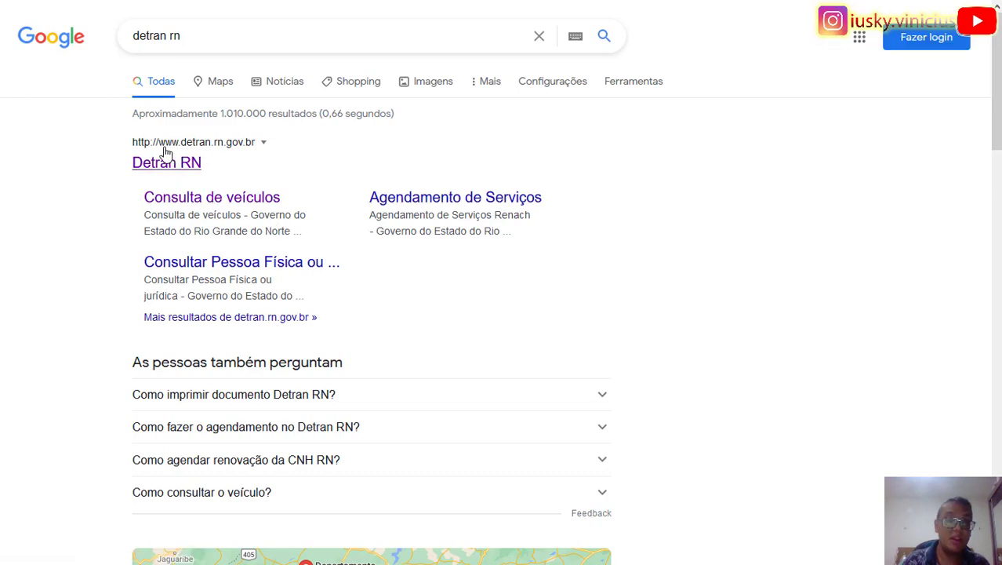
# Open the Detran RN site from the search results and go to its CNH Popular registration form
pyautogui.click(163, 168)
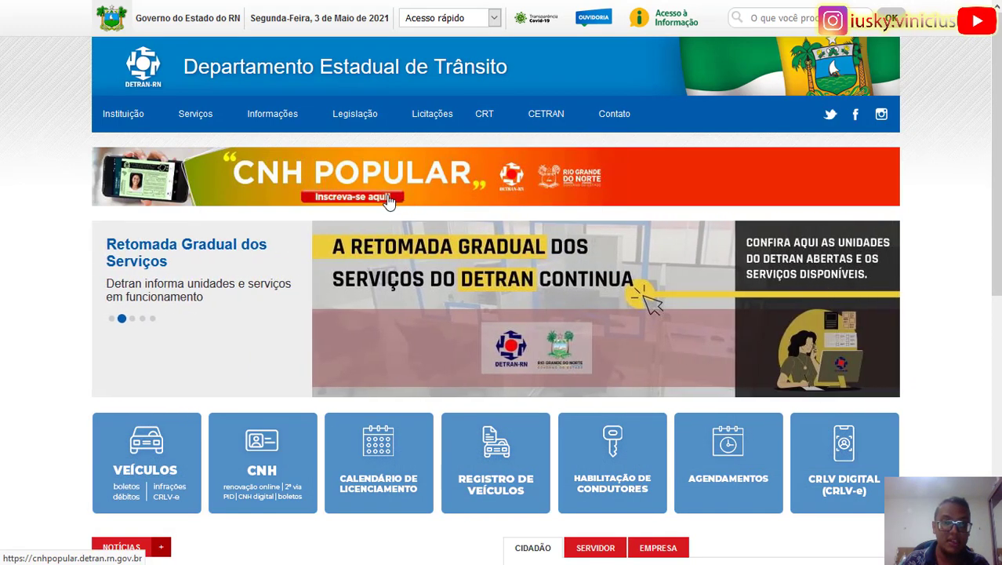
pyautogui.click(378, 203)
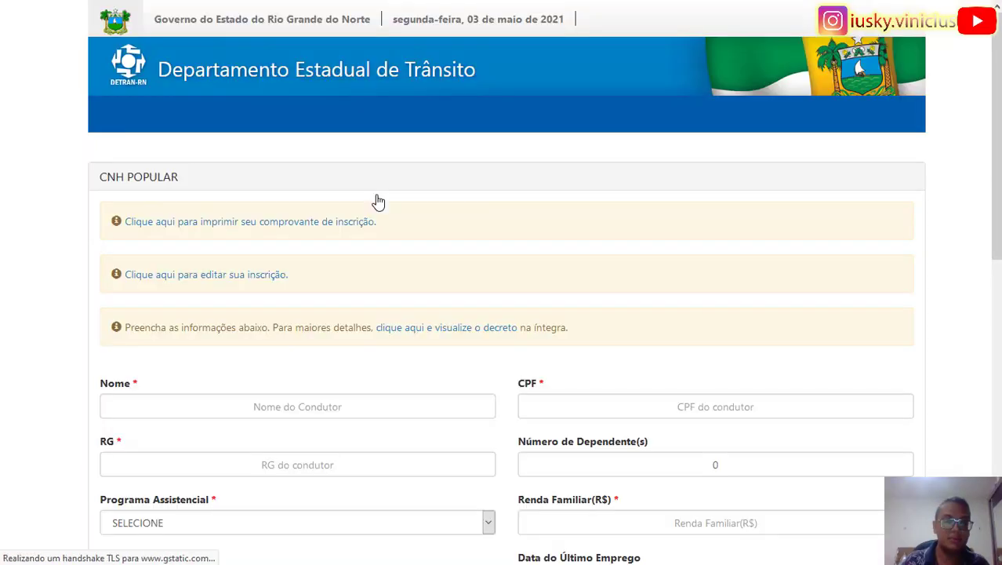
pyautogui.scroll(-2, 61, 203)
pyautogui.scroll(-2, 62, 203)
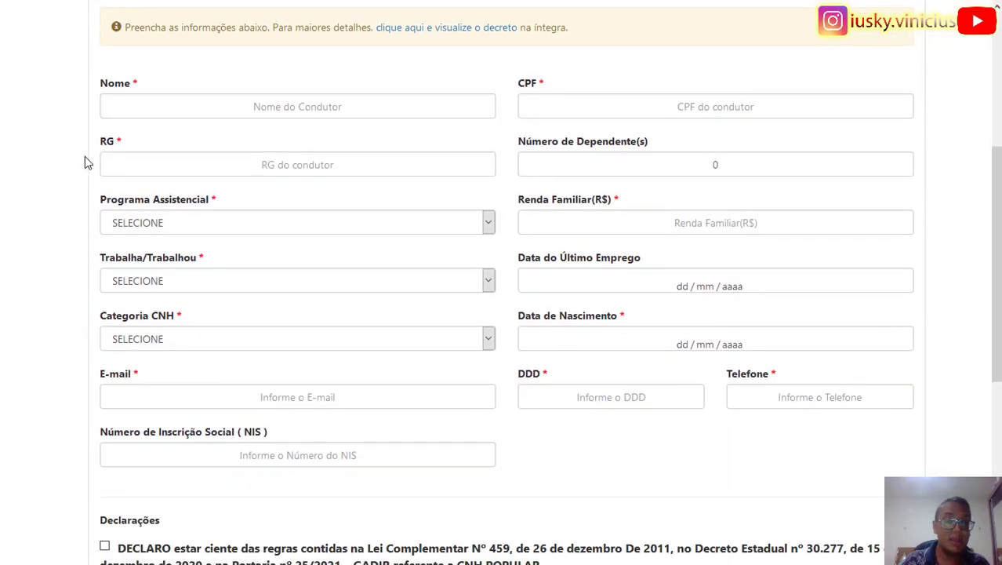
# Review the Nome, CPF, RG and Número de Dependente(s) fields of the registration form
pyautogui.click(242, 100)
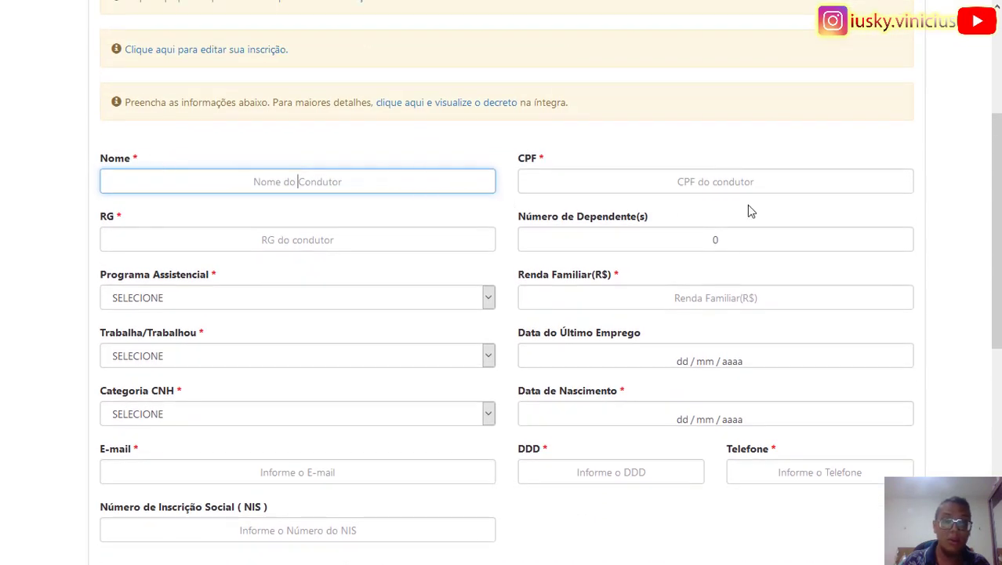
pyautogui.click(729, 182)
pyautogui.click(319, 240)
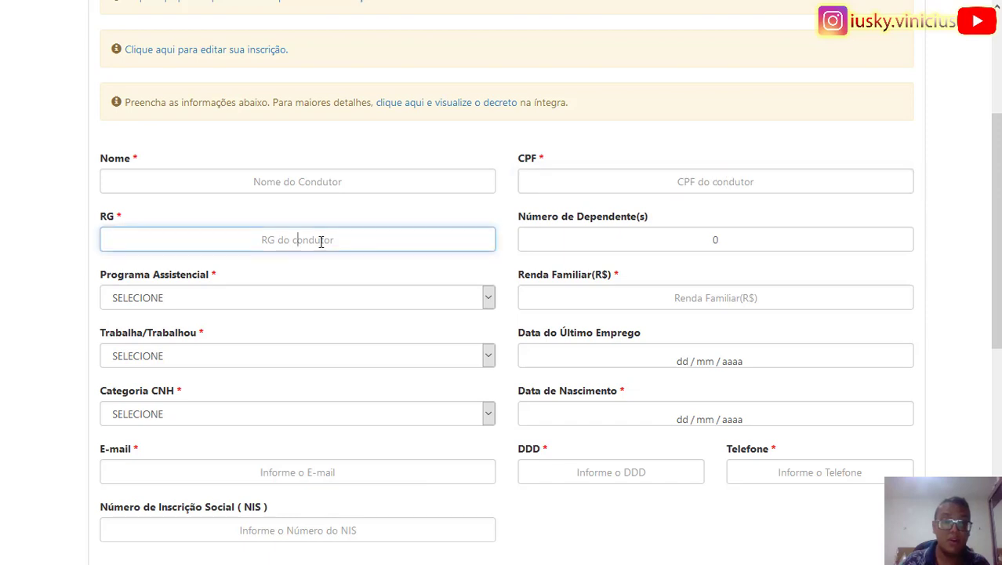
pyautogui.moveTo(746, 237); pyautogui.dragTo(664, 237)
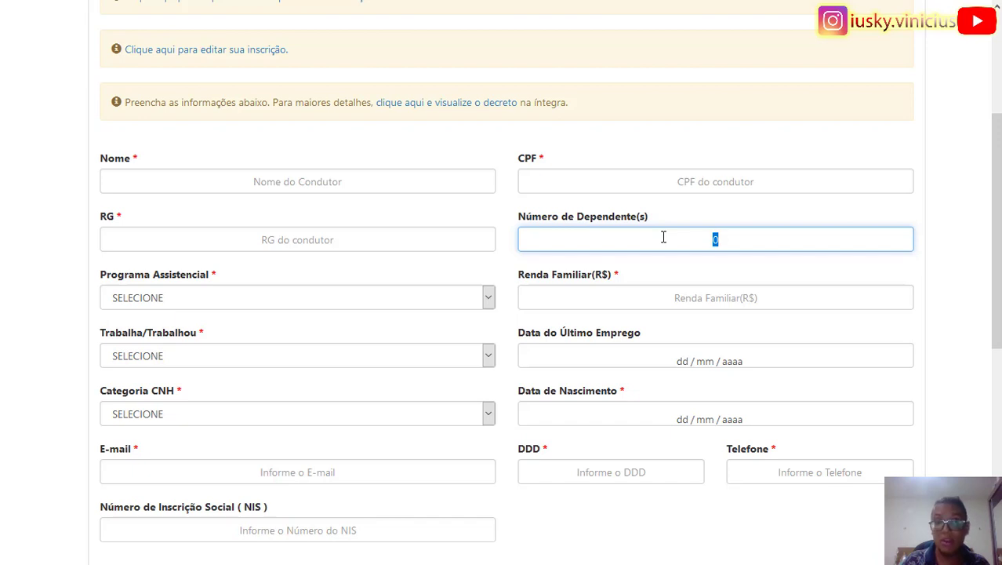
pyautogui.scroll(-1, 663, 237)
pyautogui.click(723, 206)
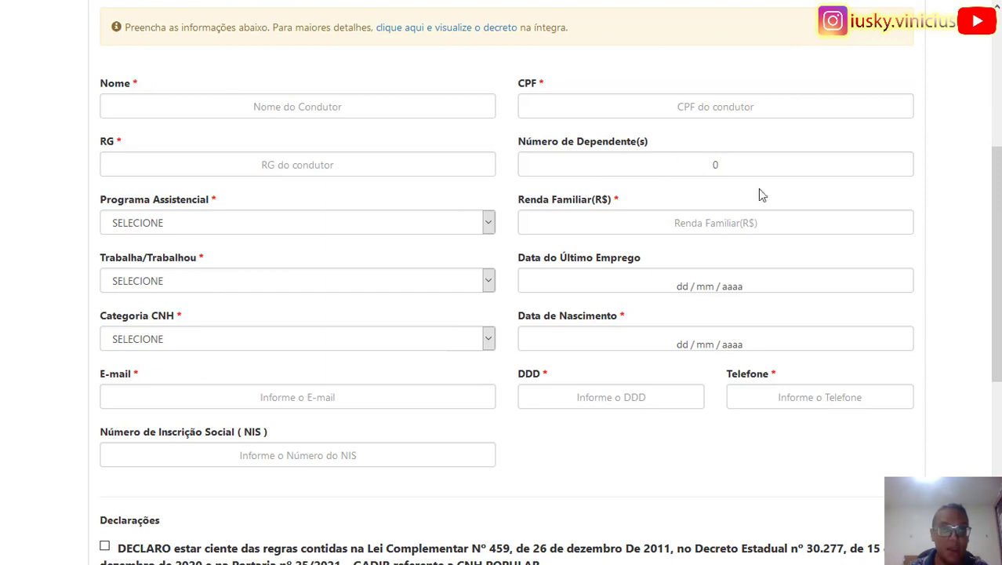
pyautogui.write('0')
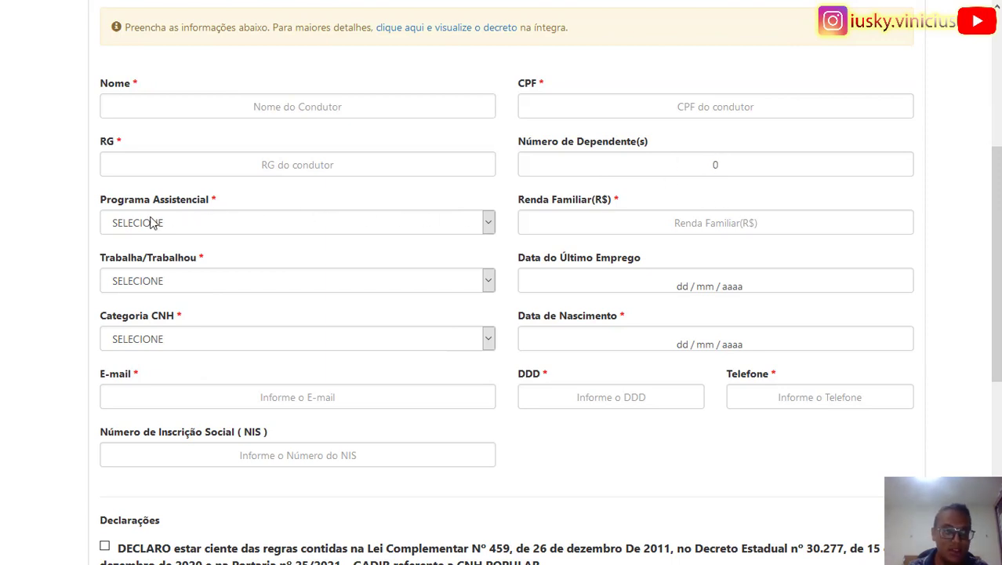
# Set Programa Assistencial to Bolsa Família and go to the Renda Familiar field
pyautogui.click(189, 225)
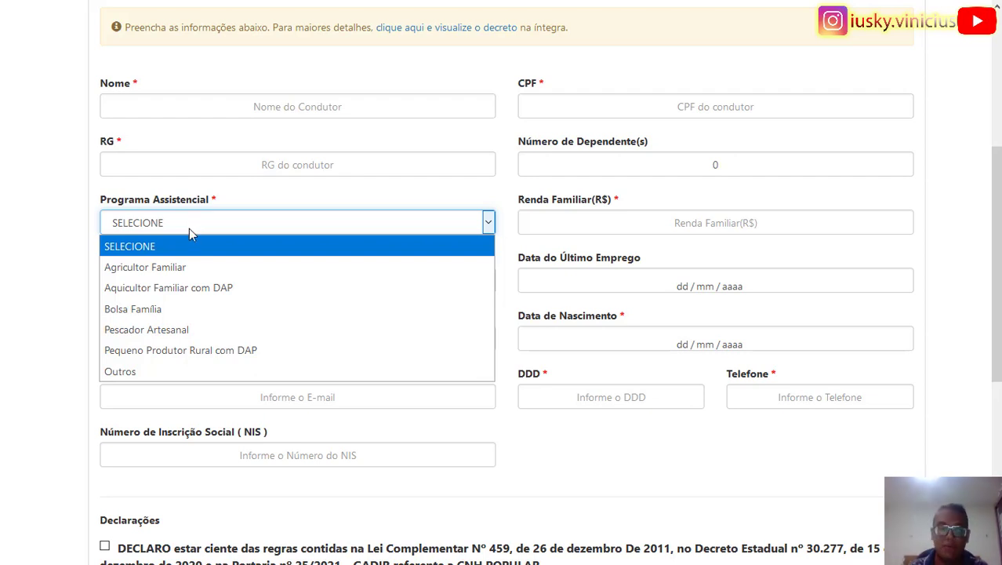
pyautogui.click(189, 309)
pyautogui.click(652, 222)
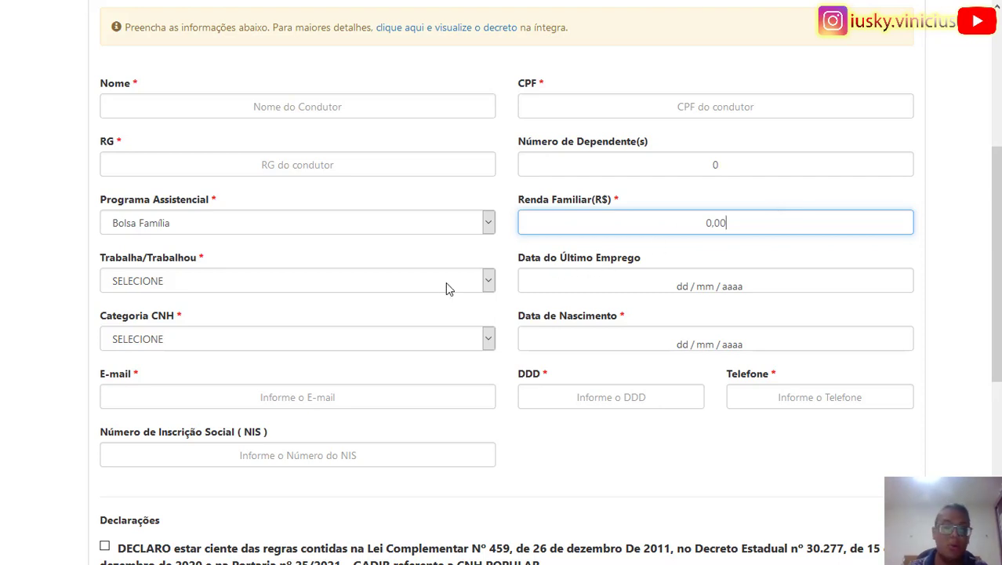
# Check the Trabalha/Trabalhou options and the date picker of Data do Último Emprego
pyautogui.scroll(-1, 355, 222)
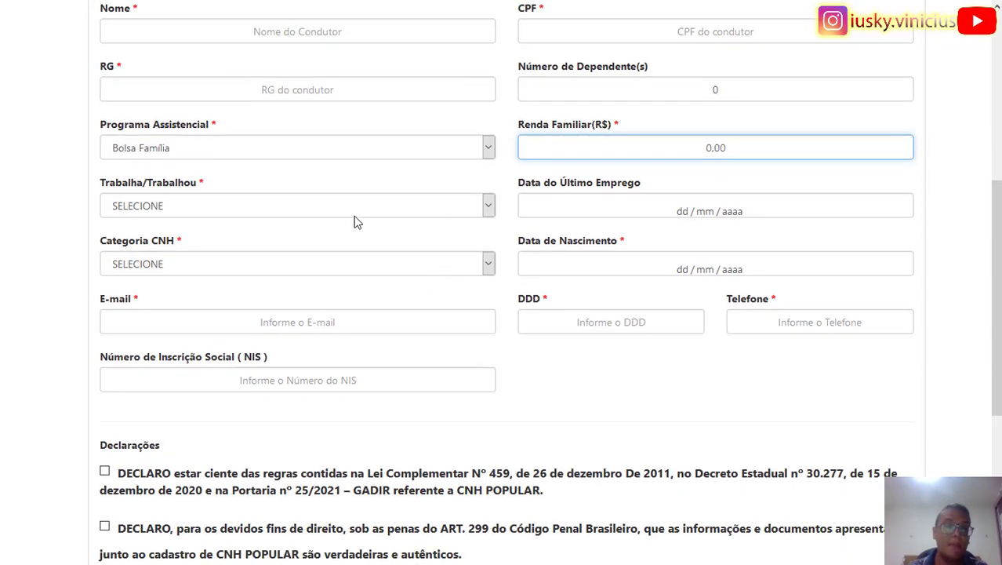
pyautogui.click(210, 209)
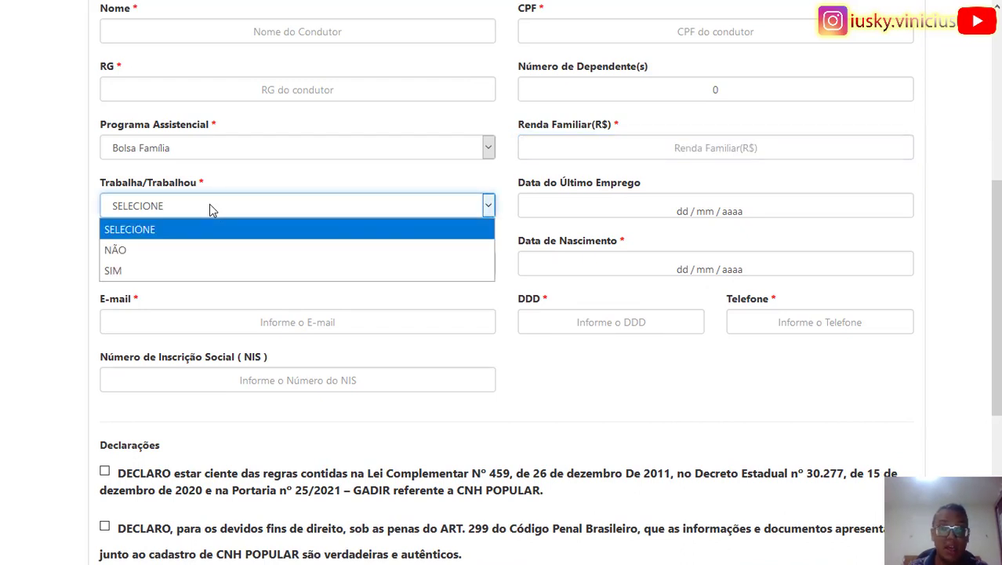
pyautogui.click(646, 205)
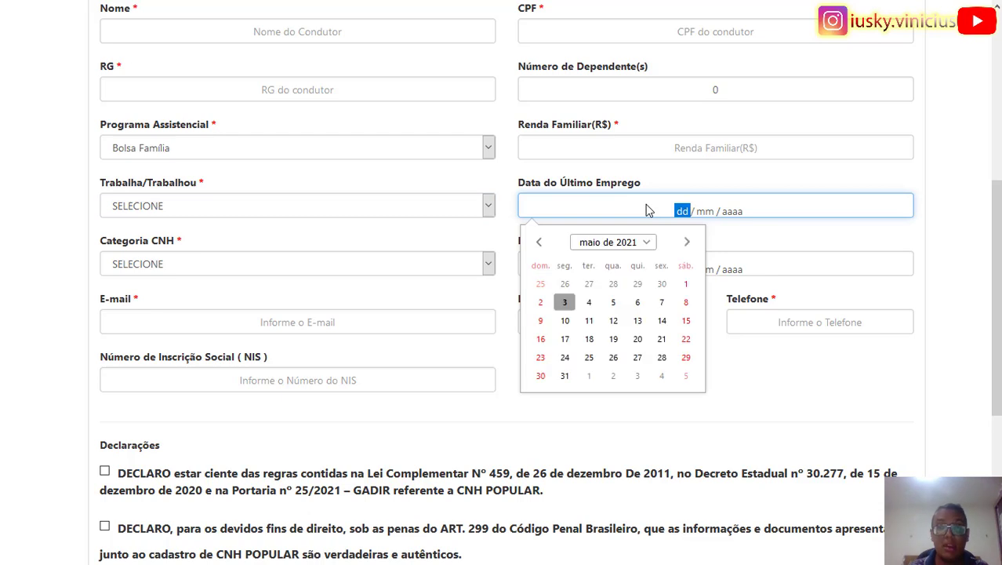
pyautogui.click(908, 237)
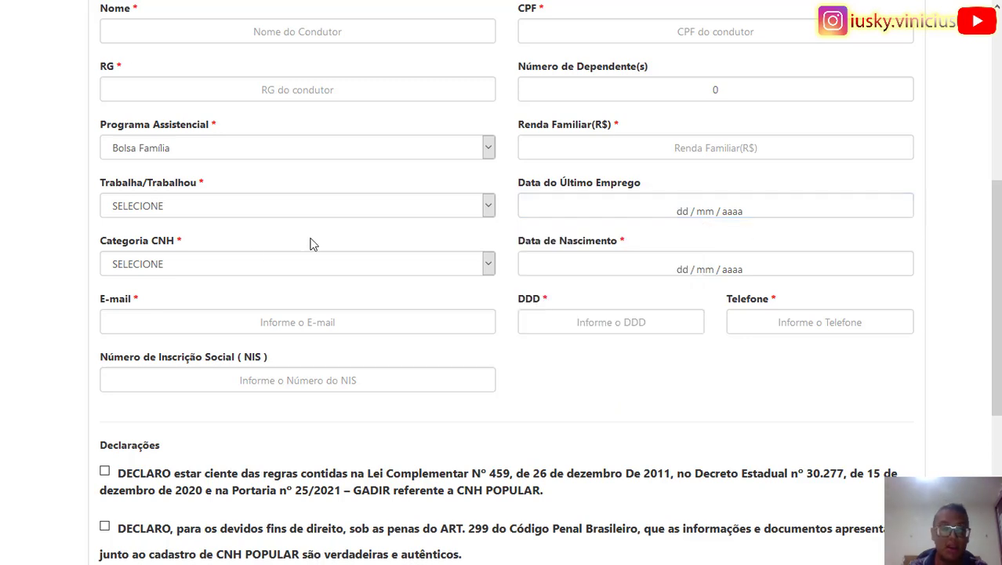
# Review the licence categories offered under Categoria CNH without choosing one
pyautogui.scroll(-1, 248, 259)
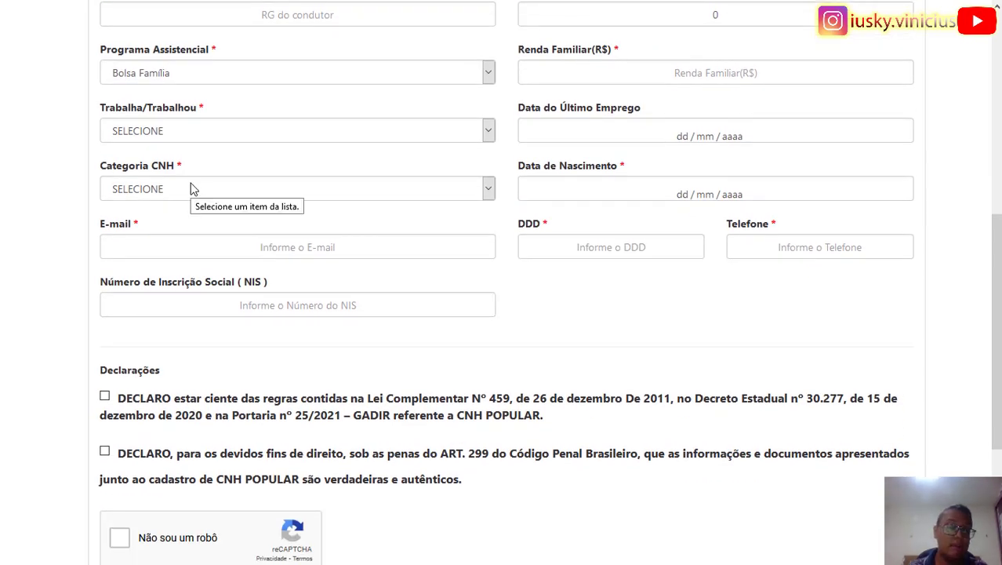
pyautogui.click(196, 193)
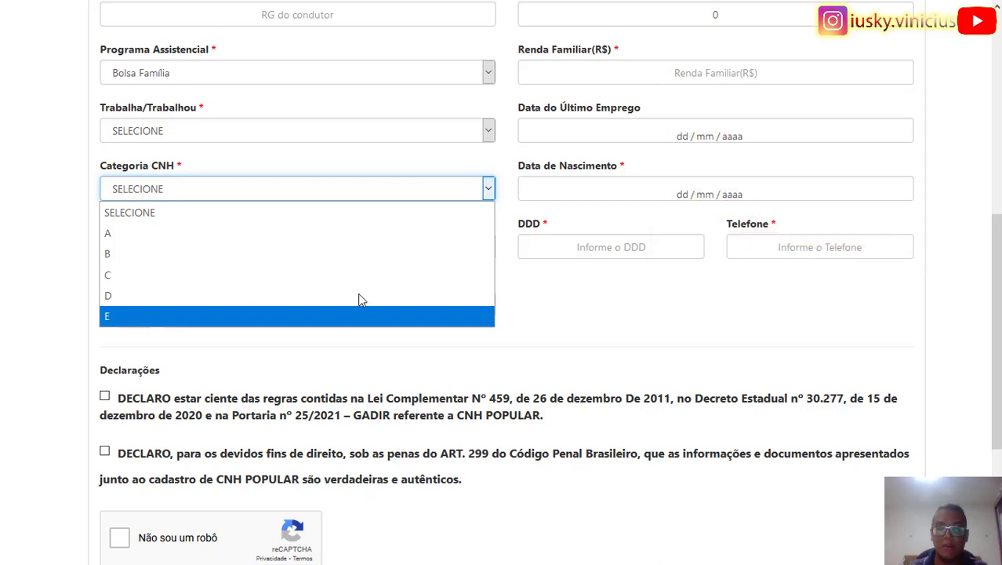
pyautogui.click(552, 288)
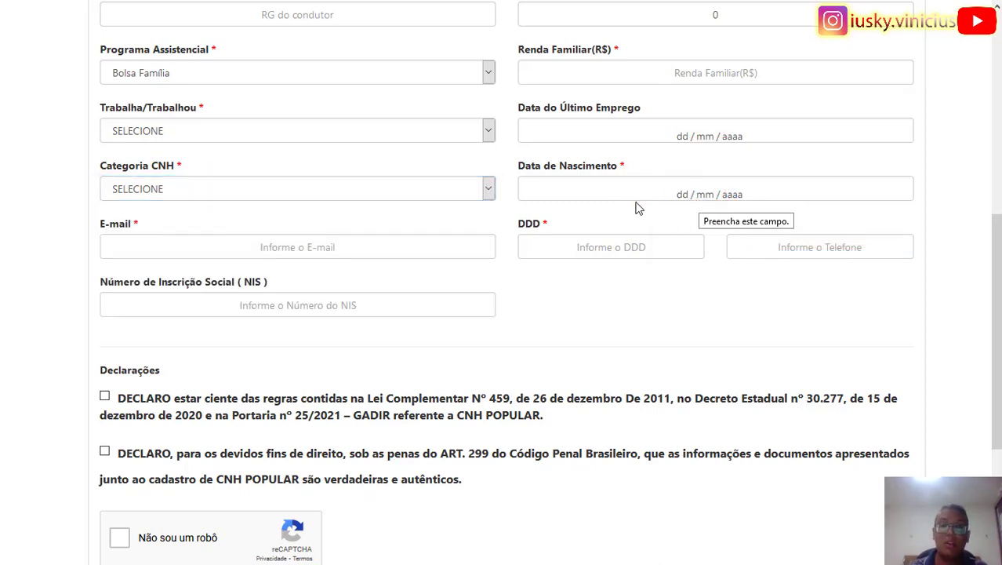
pyautogui.click(488, 189)
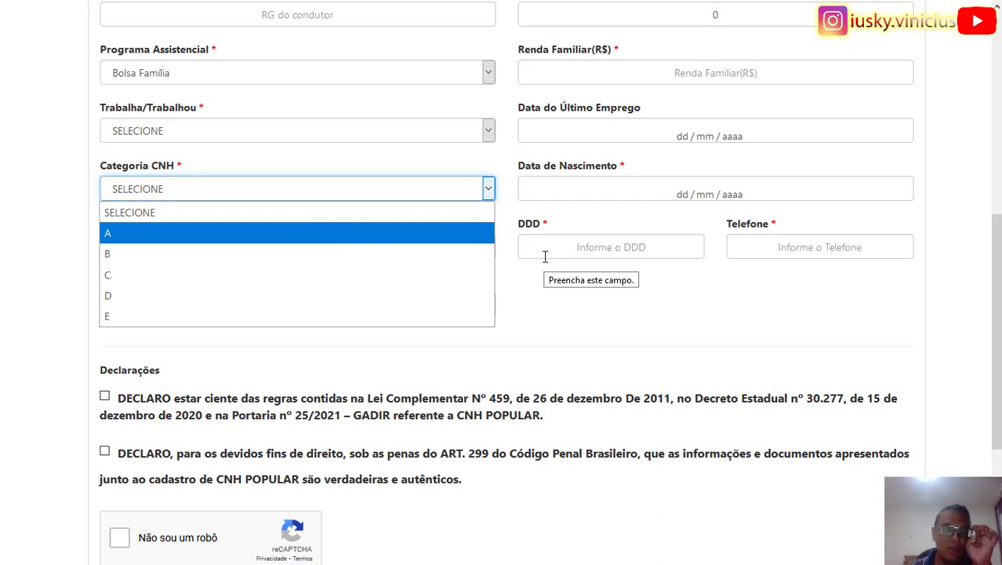
pyautogui.click(551, 296)
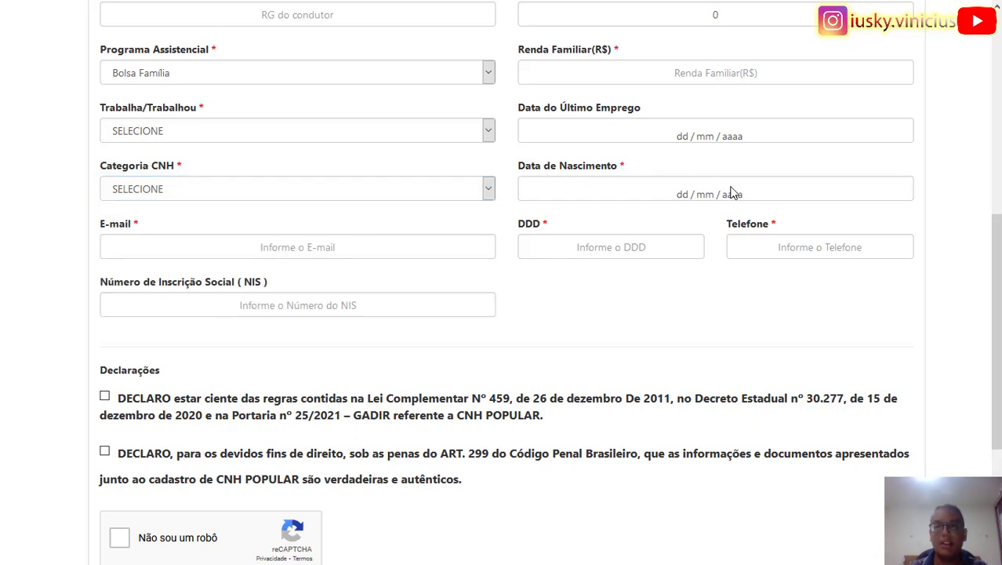
# Set the DDD to 84 in the contact details, leaving the e-mail and telephone fields empty
pyautogui.click(268, 248)
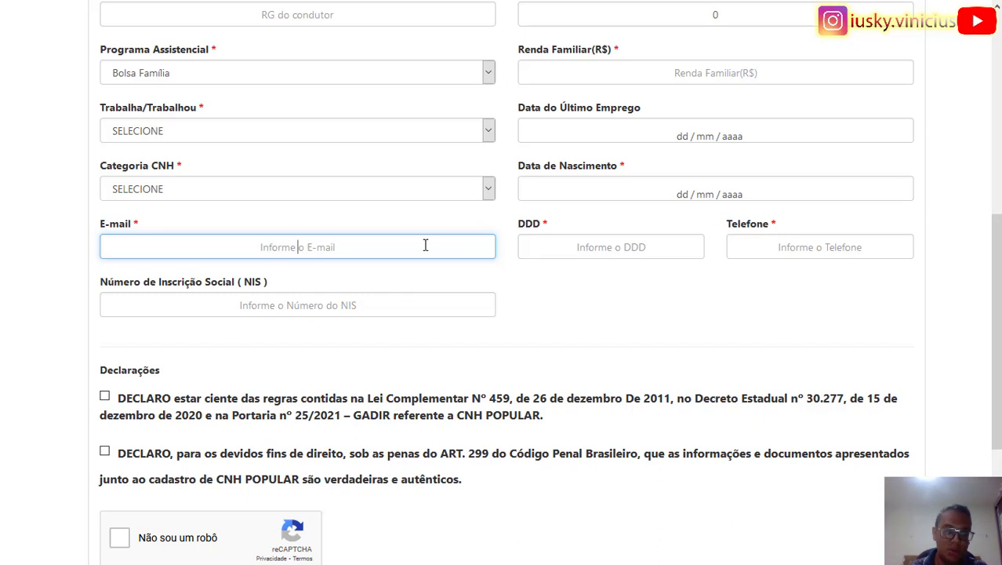
pyautogui.click(612, 245)
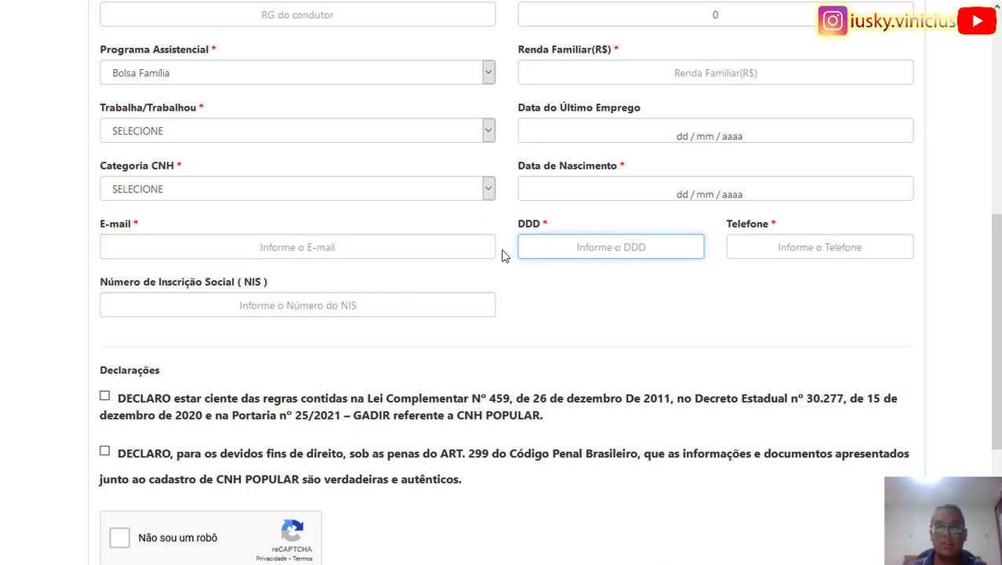
pyautogui.scroll(-1, 648, 241)
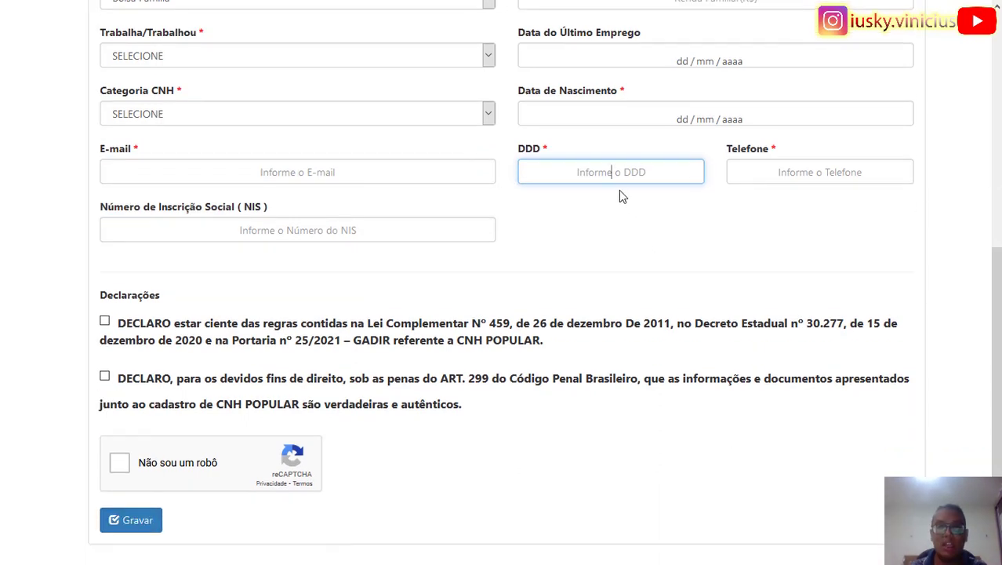
pyautogui.click(787, 174)
pyautogui.click(651, 177)
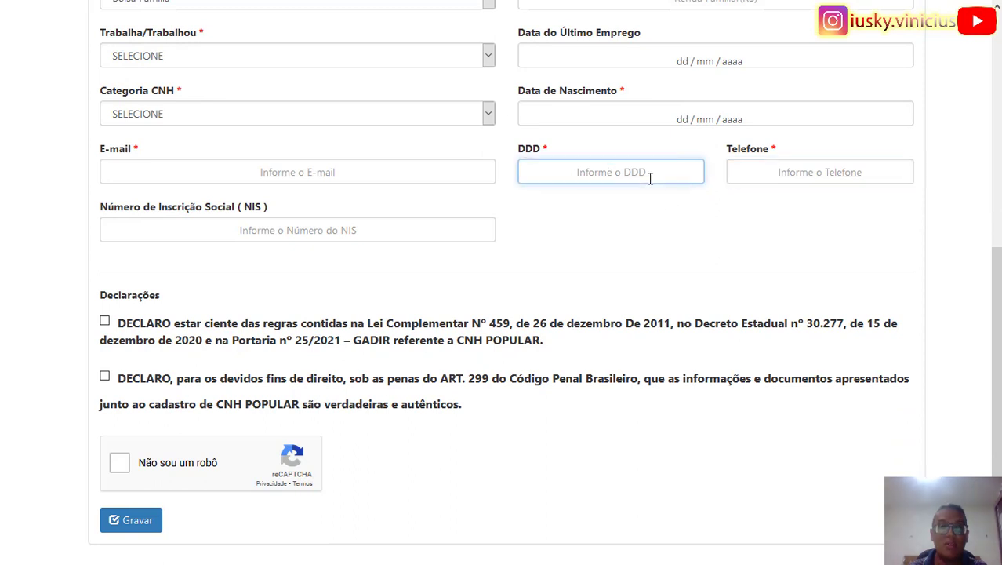
pyautogui.write('84')
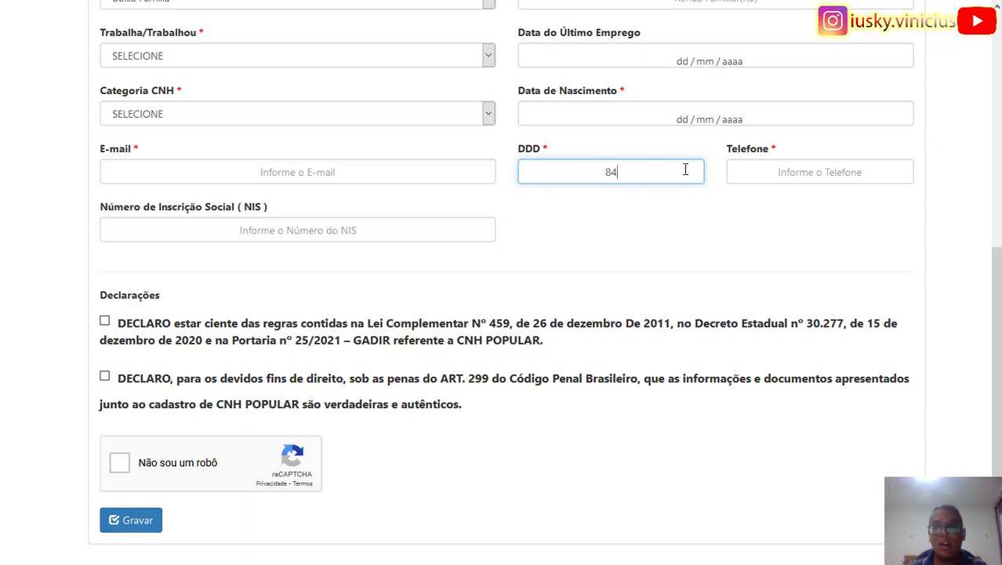
pyautogui.click(767, 168)
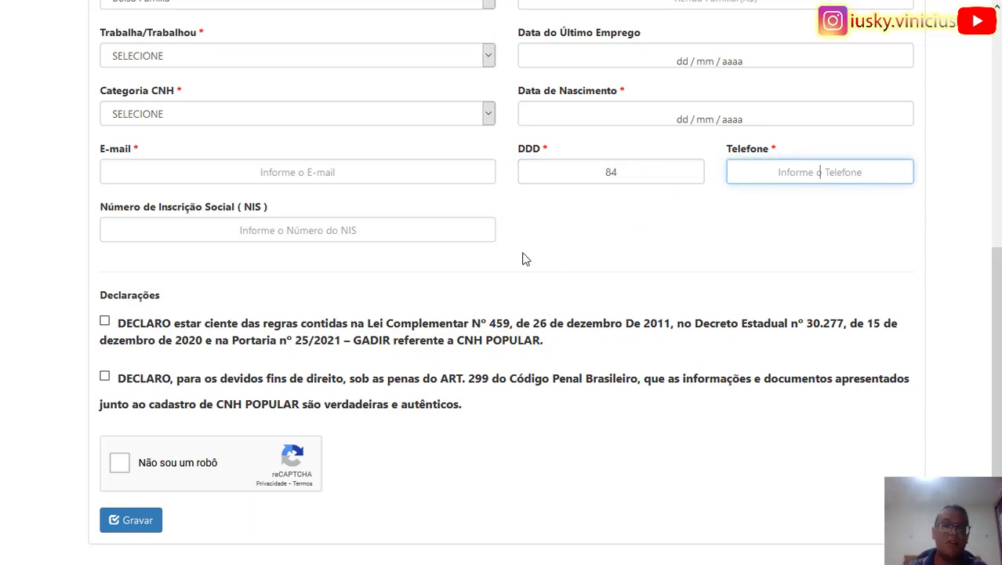
# Look at the Número de Inscrição Social (NIS) field and review the Programa Assistencial options, keeping the current choice
pyautogui.click(283, 230)
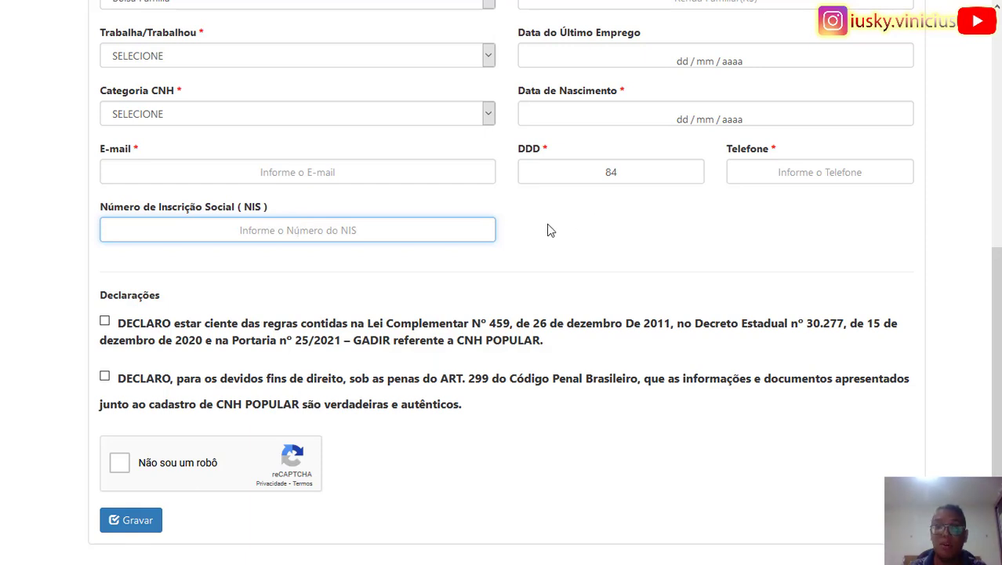
pyautogui.scroll(2, 490, 218)
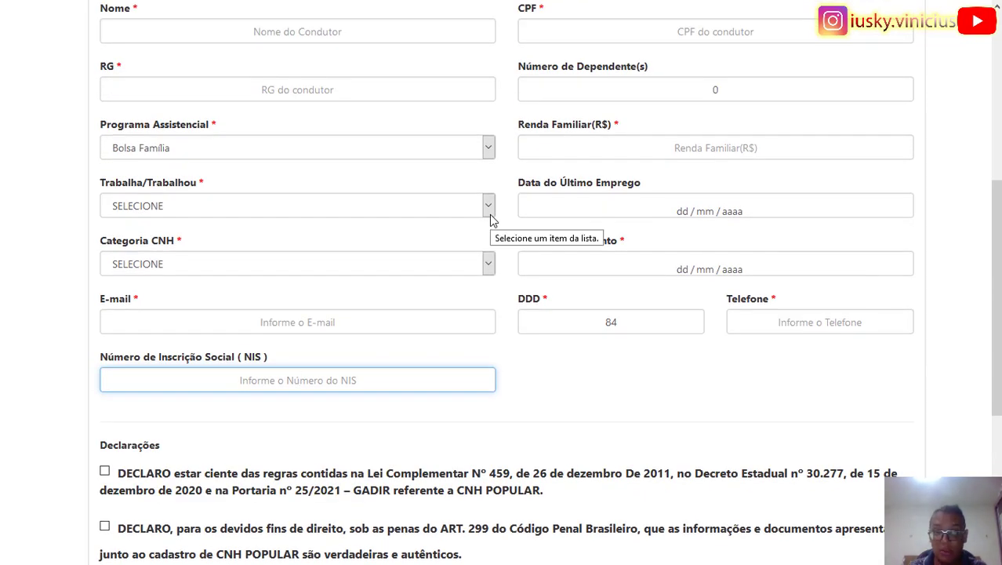
pyautogui.click(371, 152)
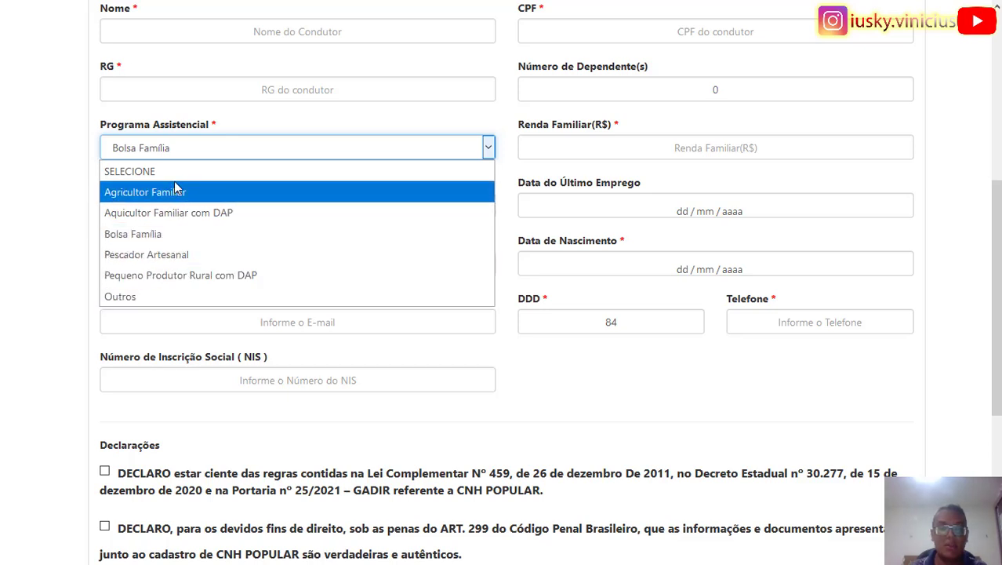
pyautogui.click(61, 260)
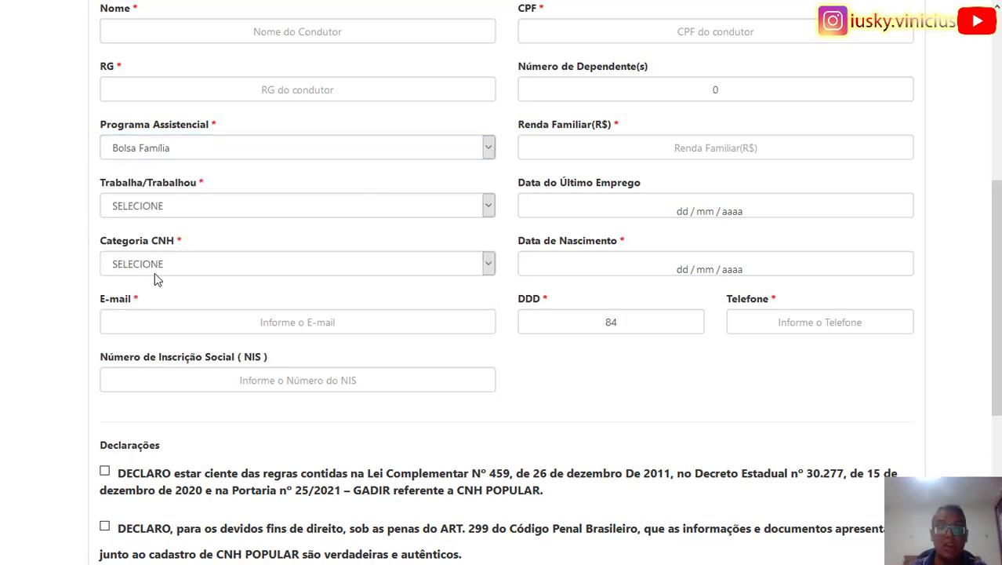
# Accept both statements under Declarações and complete the "Não sou um robô" verification without saving the form
pyautogui.scroll(-2, 246, 316)
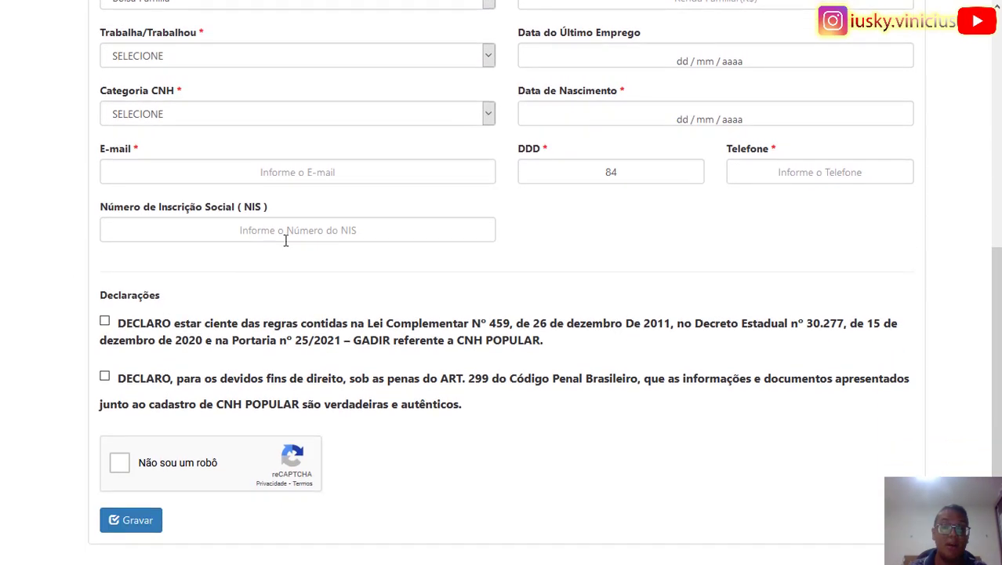
pyautogui.scroll(-2, 100, 366)
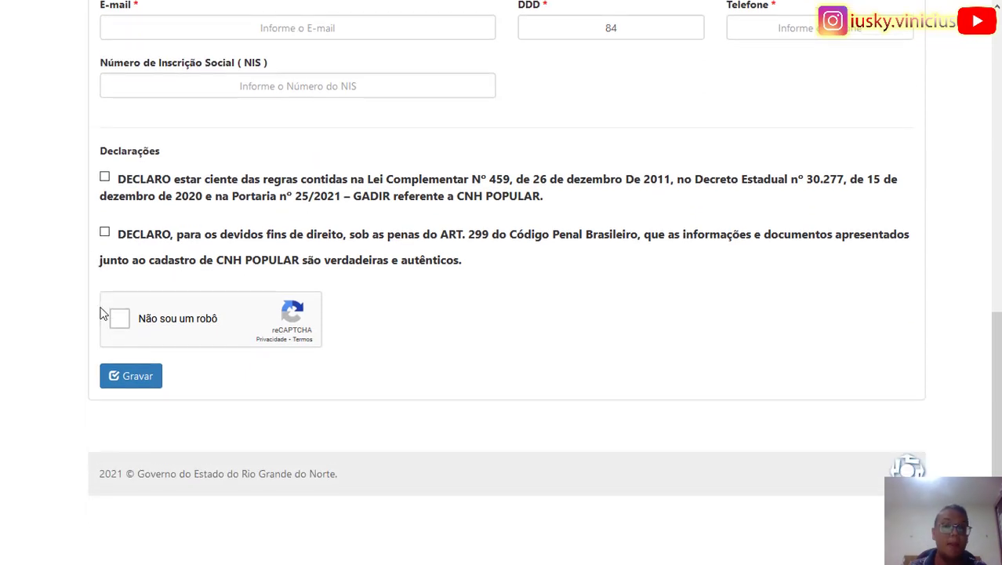
pyautogui.click(104, 171)
pyautogui.click(104, 226)
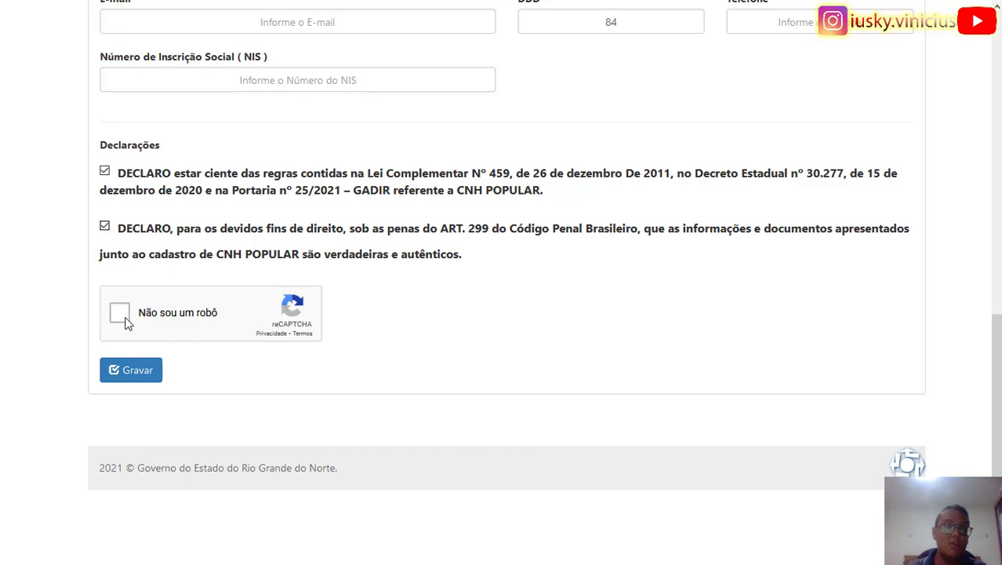
pyautogui.click(121, 317)
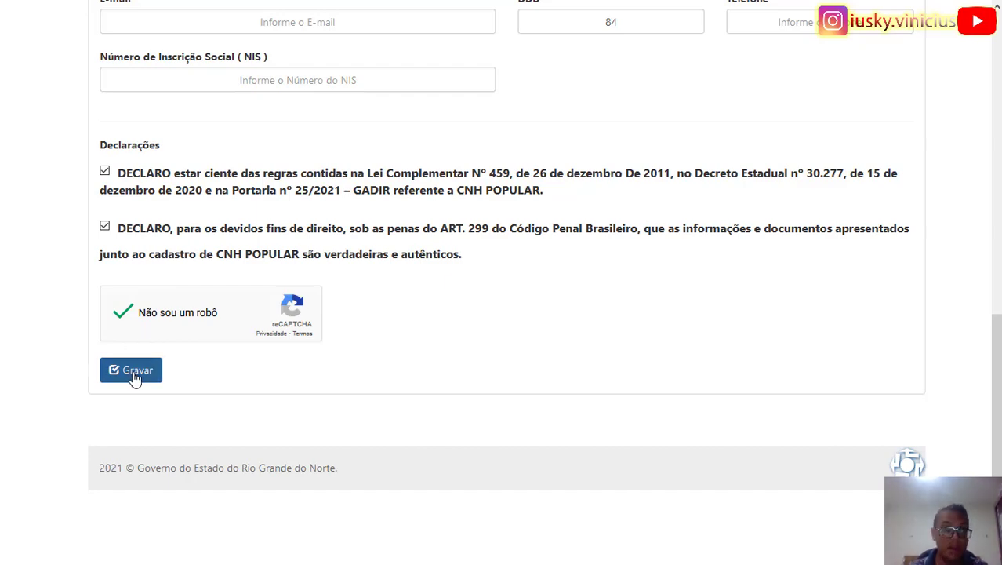
# Open the page for printing the CNH Popular registration receipt and complete its "Não sou um robô" check, leaving Número de Inscrição and CPF empty
pyautogui.scroll(10, 306, 344)
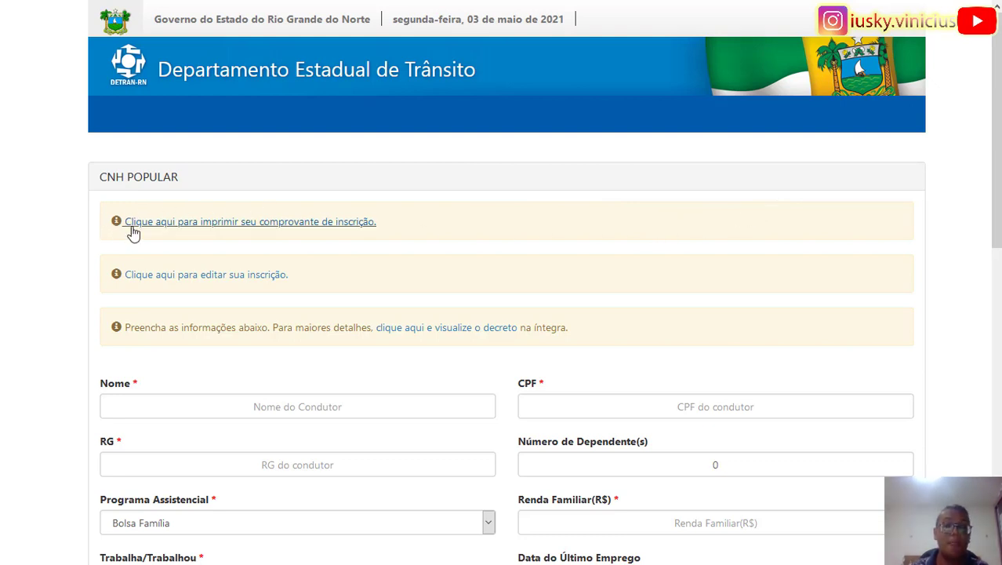
pyautogui.click(335, 227)
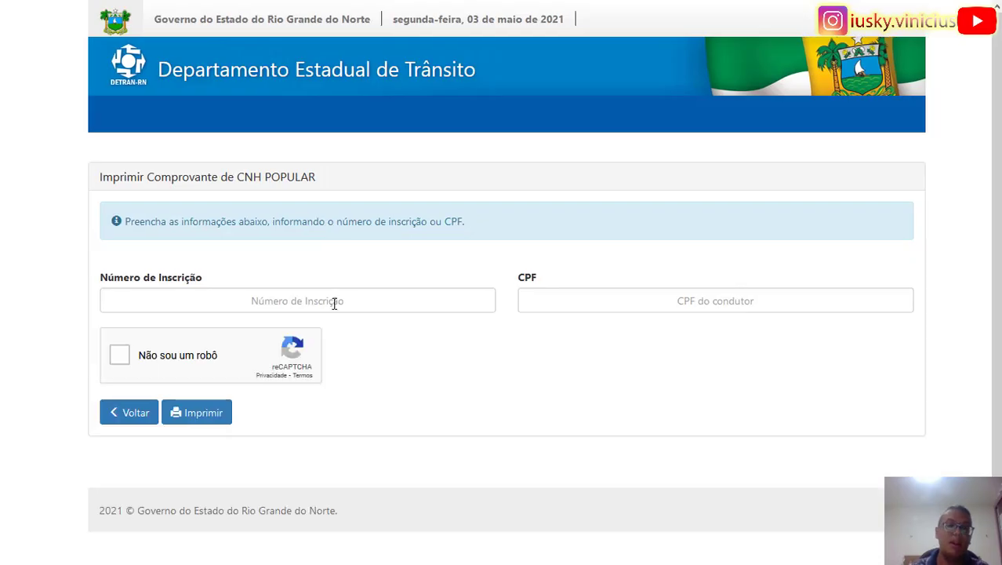
pyautogui.click(334, 303)
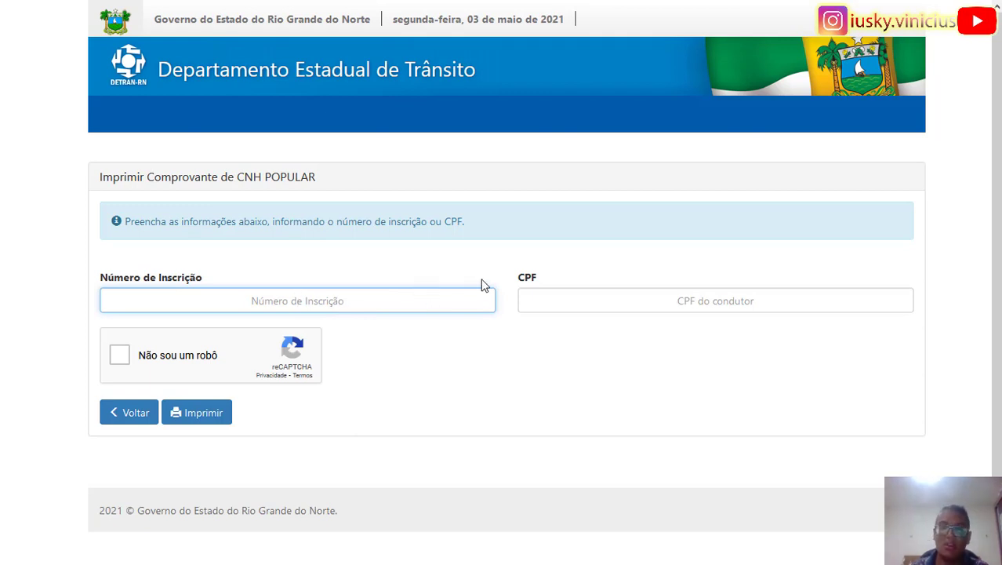
pyautogui.click(628, 297)
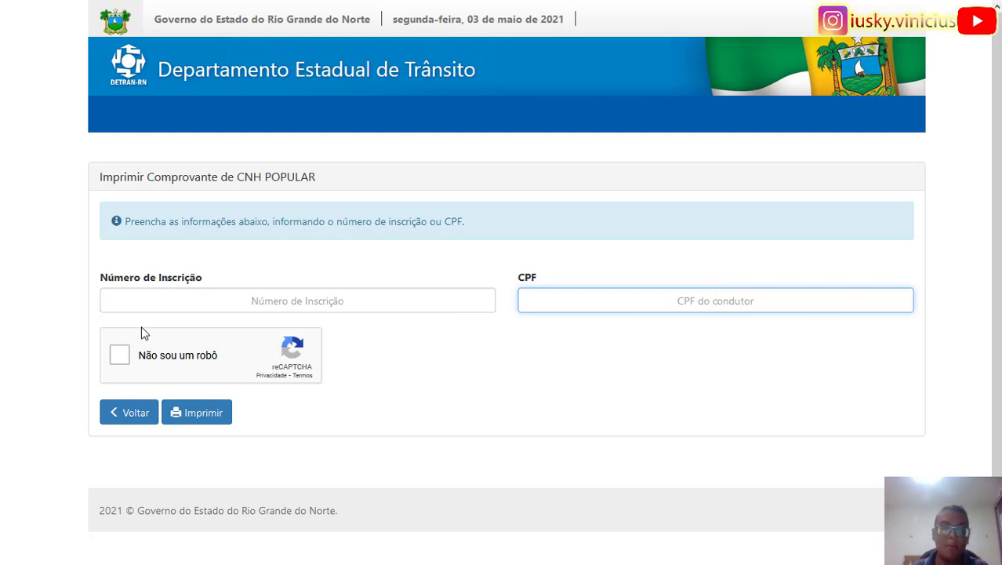
pyautogui.click(146, 367)
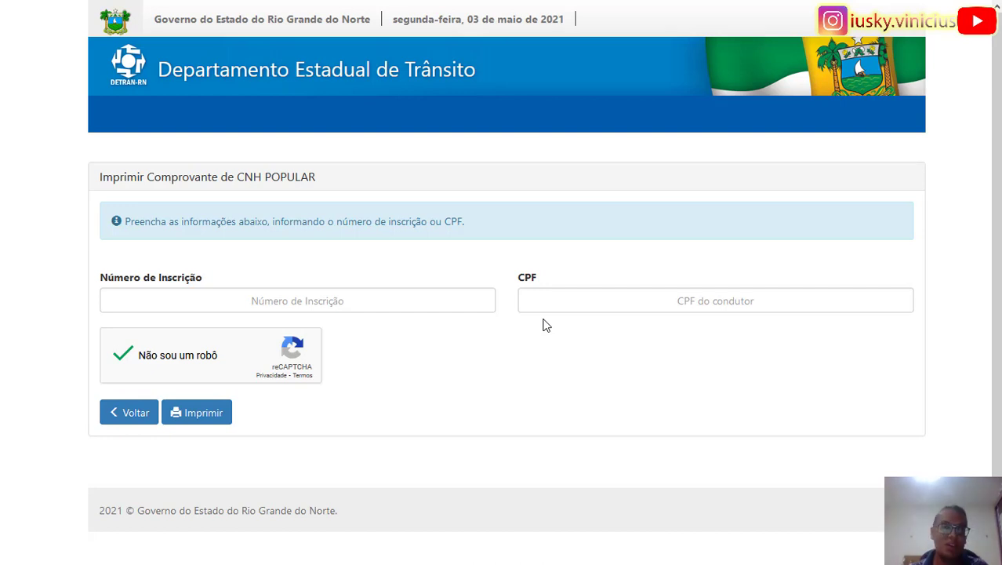
pyautogui.press('F11')
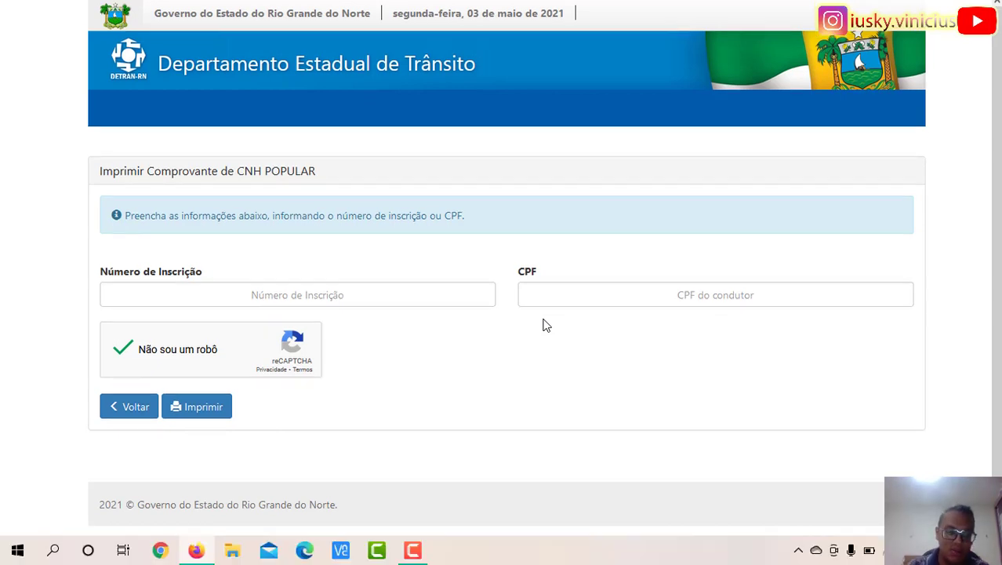